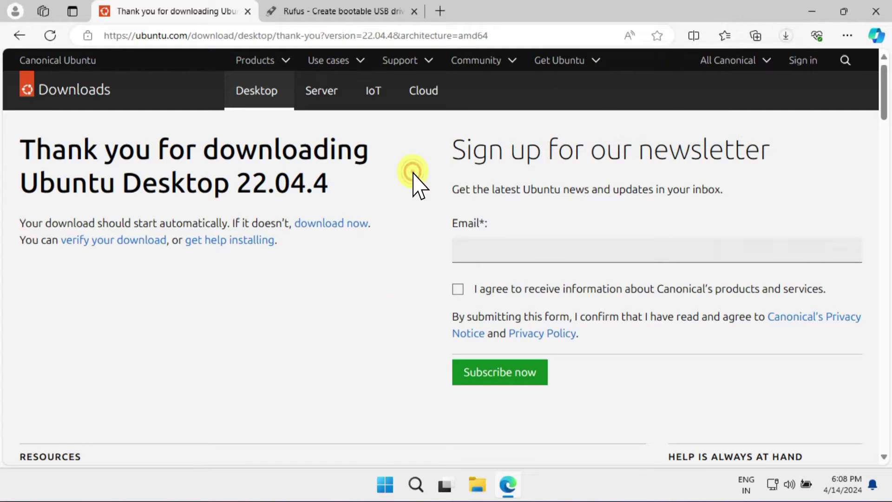
Step: Download the standard Windows x64 release rufus-4.4.exe from the Rufus website
{"action": "left_click", "coordinate": [345, 11]}
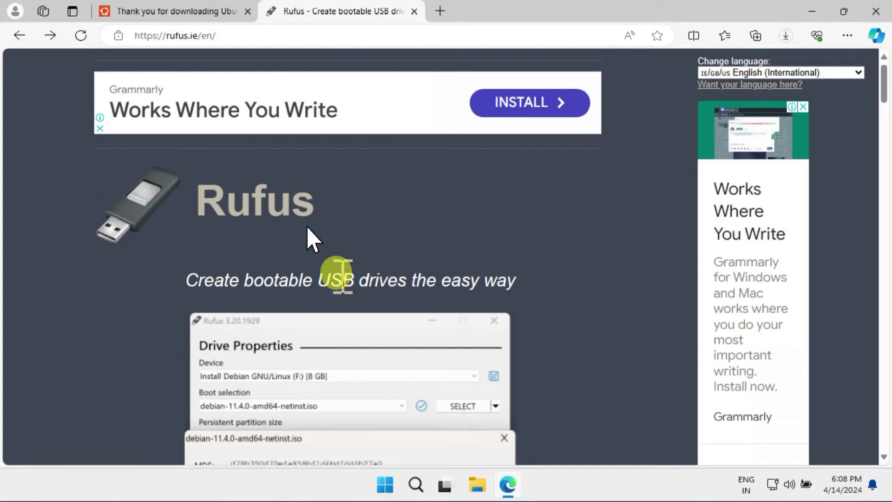
{"action": "scroll", "coordinate": [392, 254], "scroll_direction": "down", "scroll_amount": 2}
{"action": "scroll", "coordinate": [392, 253], "scroll_direction": "down", "scroll_amount": 20}
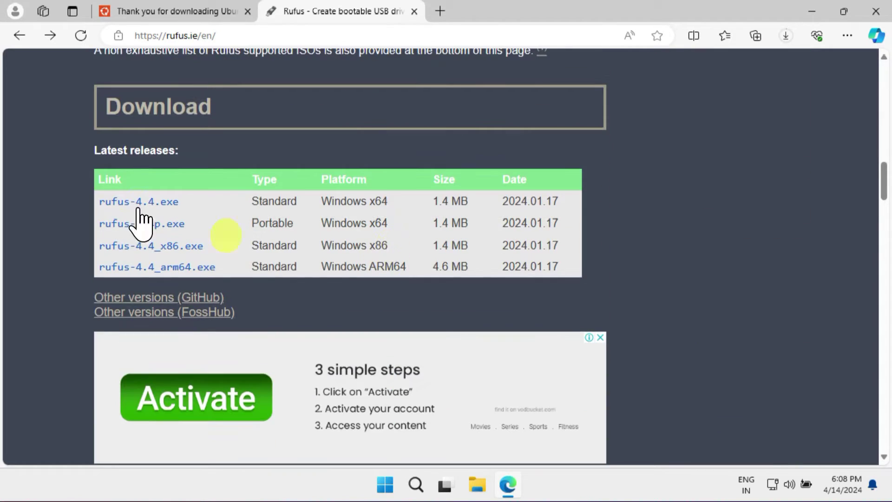
{"action": "left_click", "coordinate": [159, 204]}
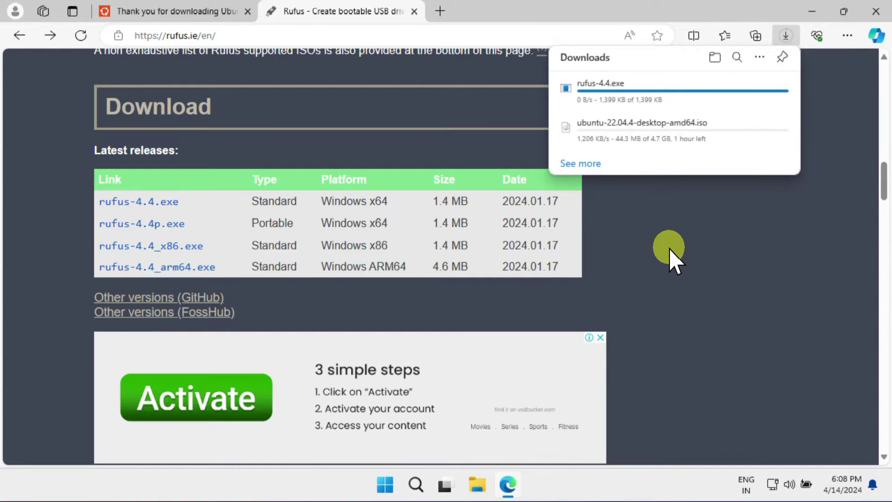
{"action": "left_click", "coordinate": [669, 248]}
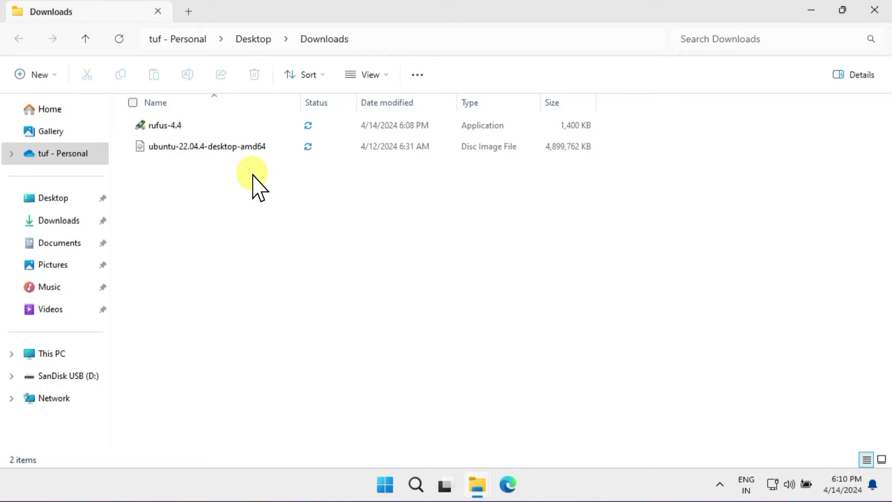
Step: Launch rufus-4.4 from the Downloads folder and allow it to make changes to the device
{"action": "left_click", "coordinate": [176, 125]}
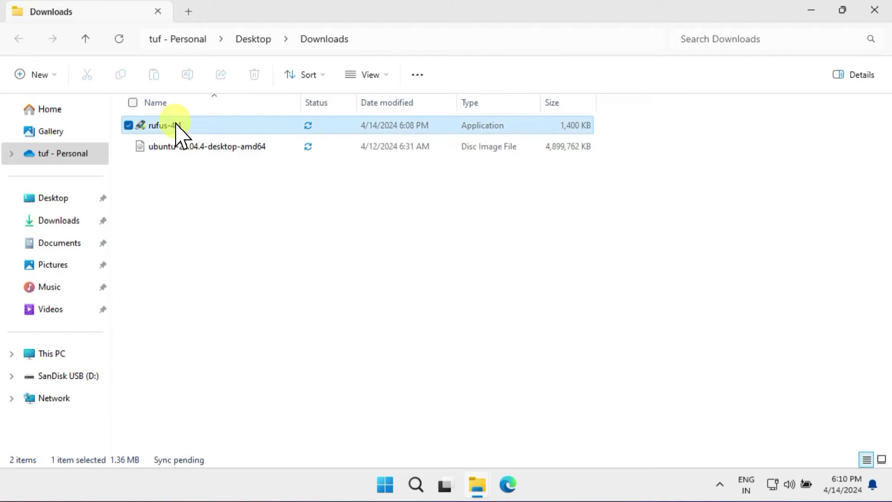
{"action": "double_click", "coordinate": [176, 125]}
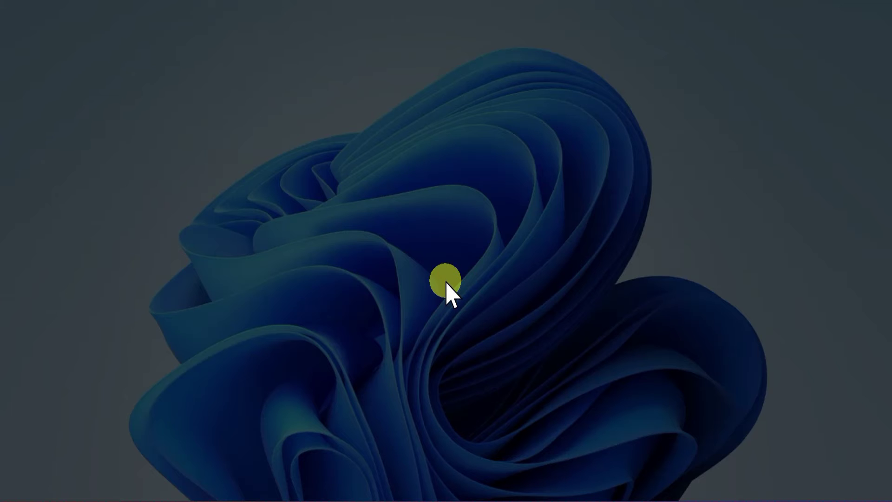
{"action": "left_click", "coordinate": [382, 366]}
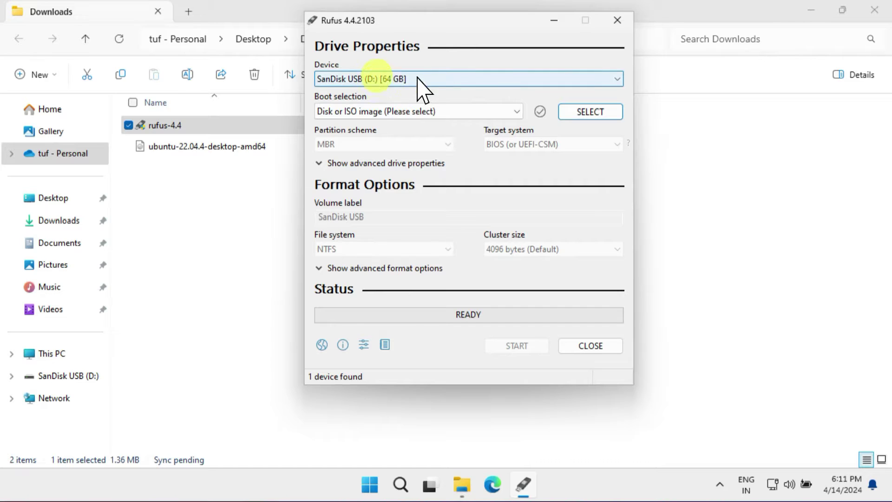
Step: Choose SanDisk USB (D:) as the device and load ubuntu-22.04.4-desktop-amd64.iso from the desktop's Downloads folder as the boot image
{"action": "left_click", "coordinate": [616, 79]}
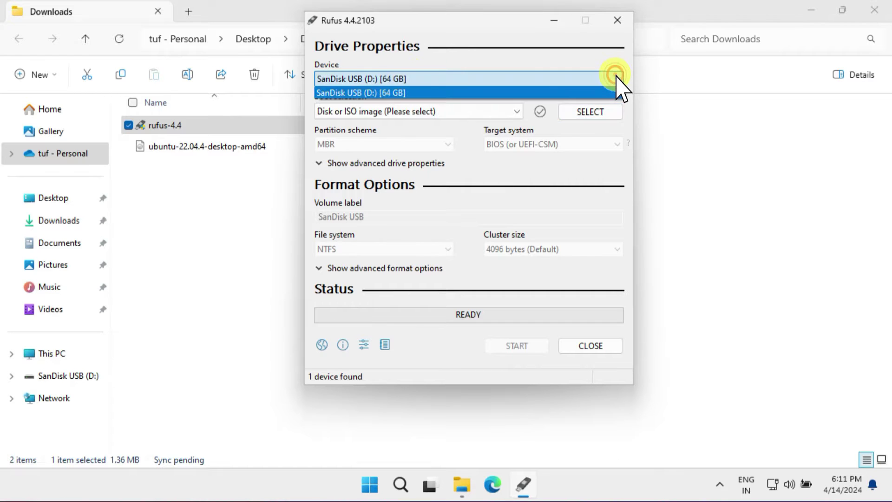
{"action": "left_click", "coordinate": [377, 93]}
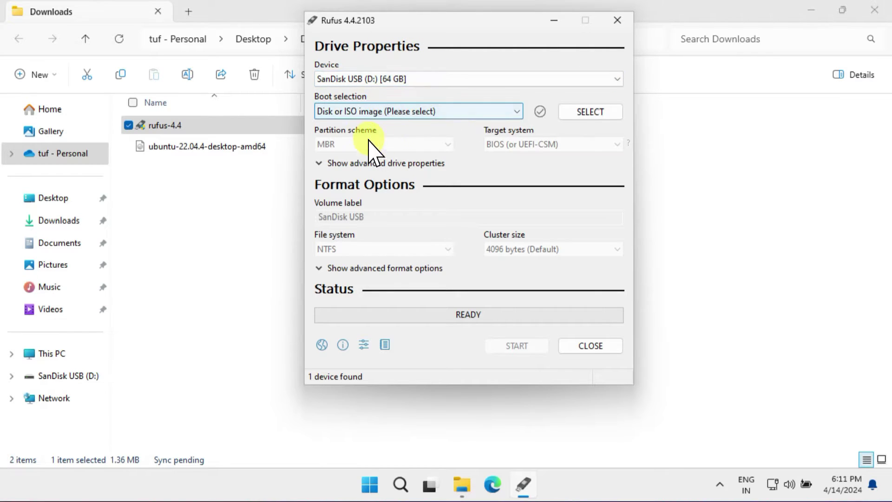
{"action": "left_click", "coordinate": [587, 114]}
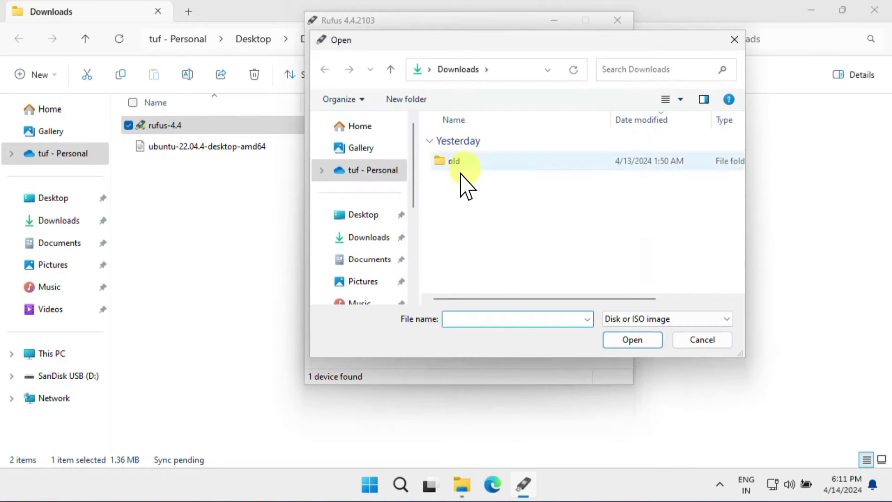
{"action": "left_click", "coordinate": [369, 215]}
{"action": "double_click", "coordinate": [467, 163]}
{"action": "left_click", "coordinate": [476, 142]}
{"action": "double_click", "coordinate": [476, 142]}
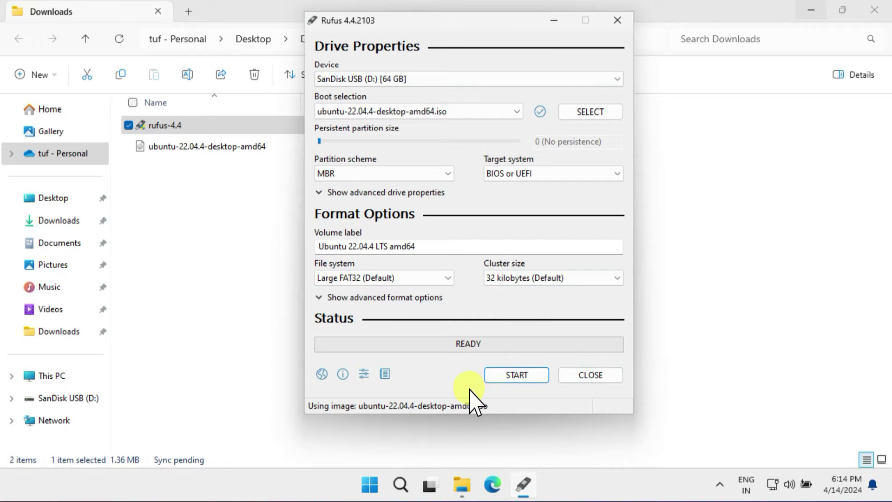
Step: Write the Ubuntu image to the USB drive in ISO Image mode, accepting the Grub download and data erasure, and close Rufus
{"action": "left_click", "coordinate": [518, 379]}
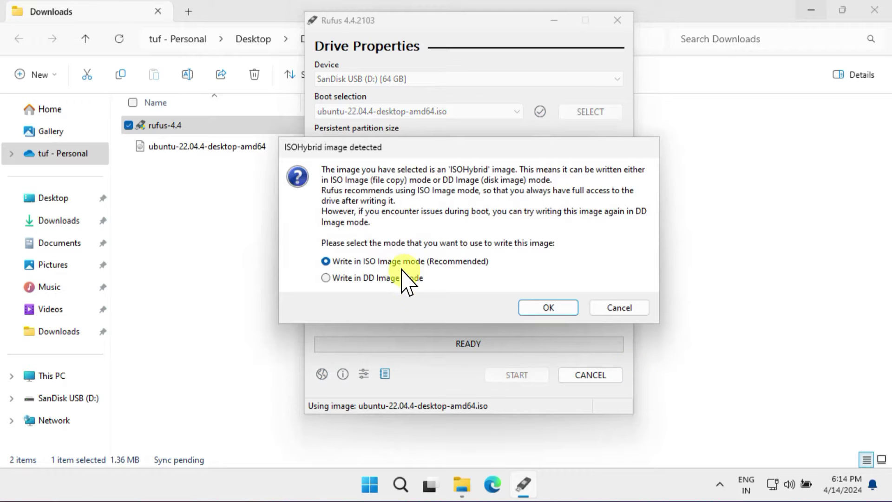
{"action": "left_click", "coordinate": [546, 310]}
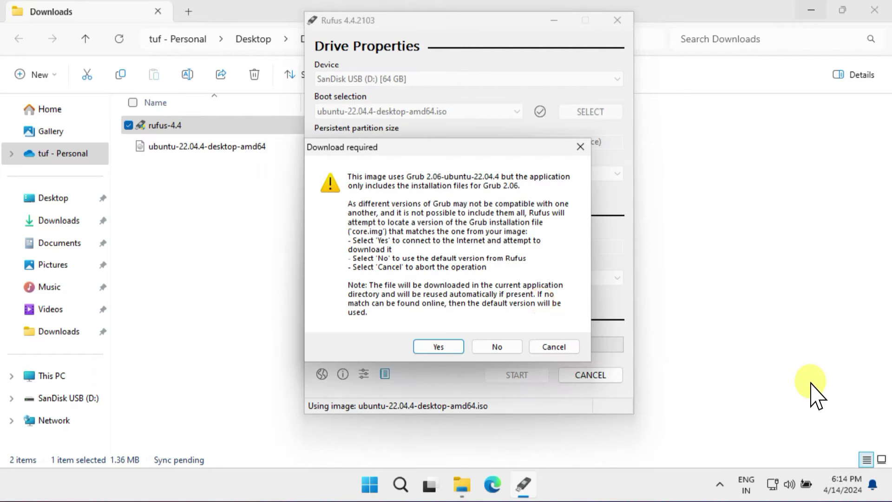
{"action": "left_click", "coordinate": [438, 353]}
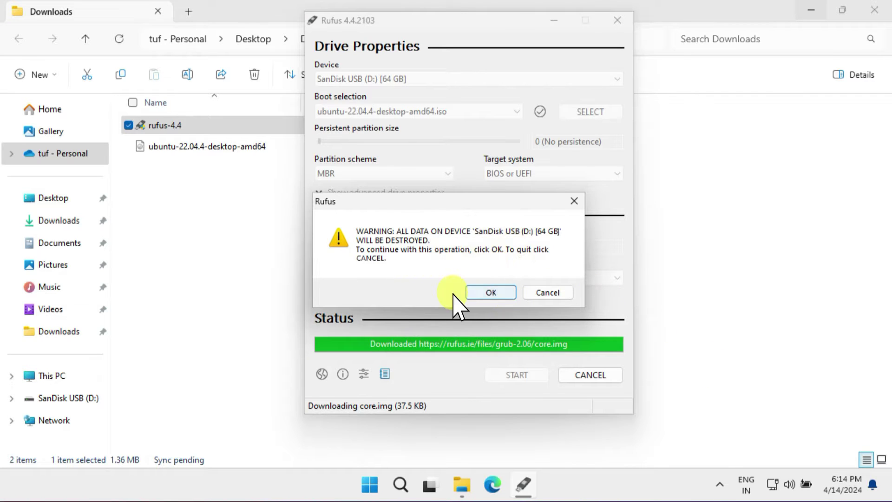
{"action": "left_click", "coordinate": [492, 293]}
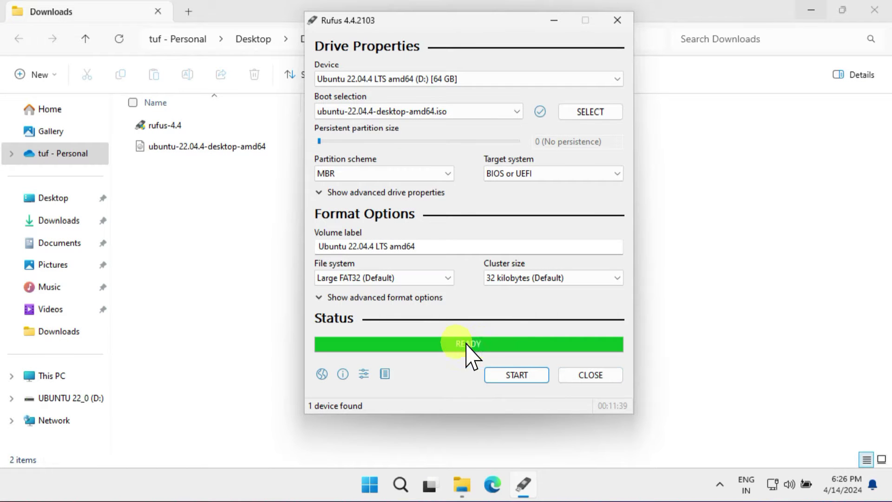
{"action": "left_click", "coordinate": [596, 376]}
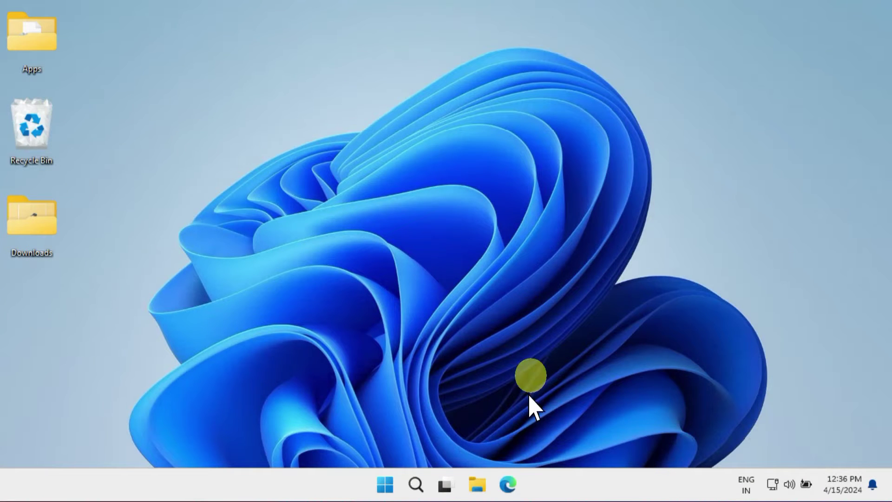
Step: Check the Secure Boot State in the System Information summary and close the window
{"action": "left_click", "coordinate": [421, 484]}
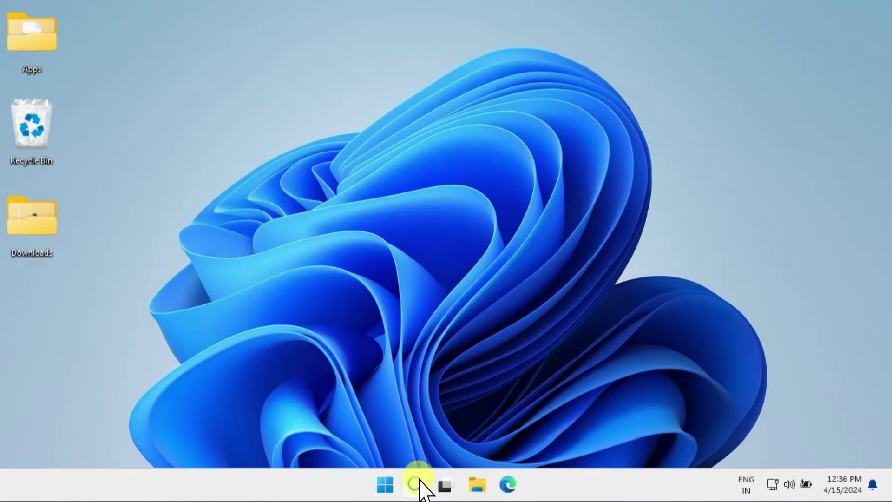
{"action": "type", "text": "sys"}
{"action": "left_click", "coordinate": [308, 173]}
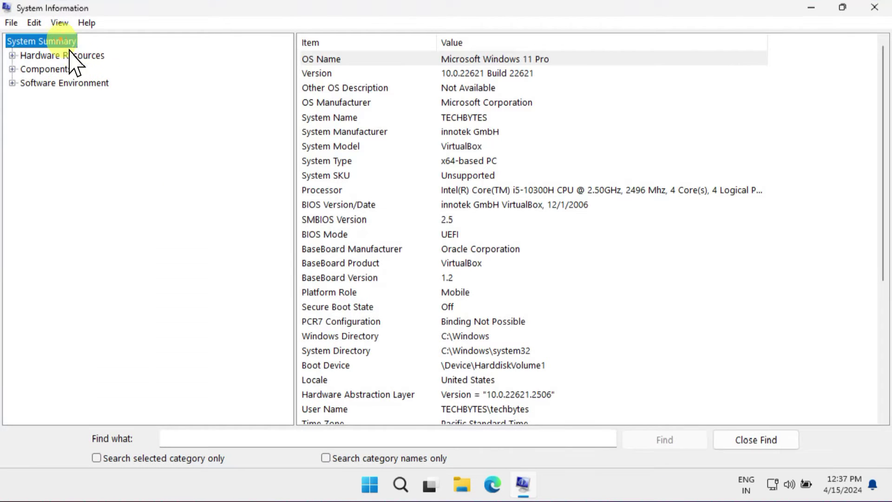
{"action": "left_click", "coordinate": [385, 308]}
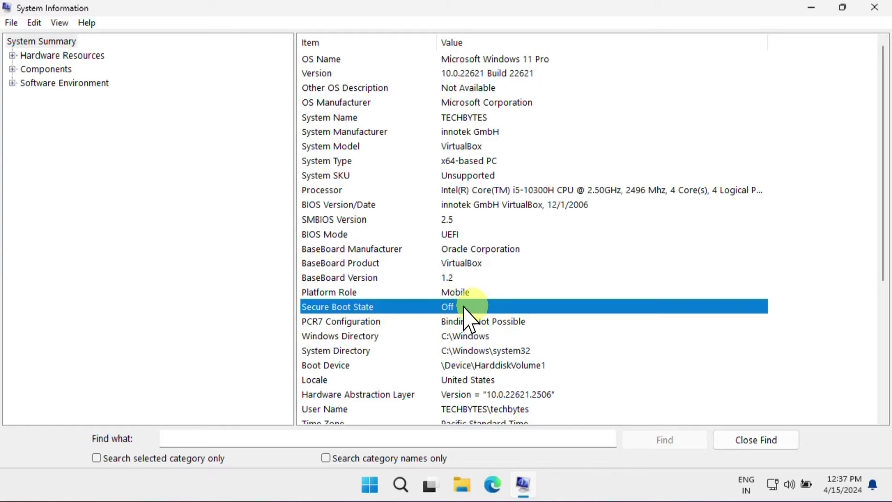
{"action": "left_click", "coordinate": [875, 8]}
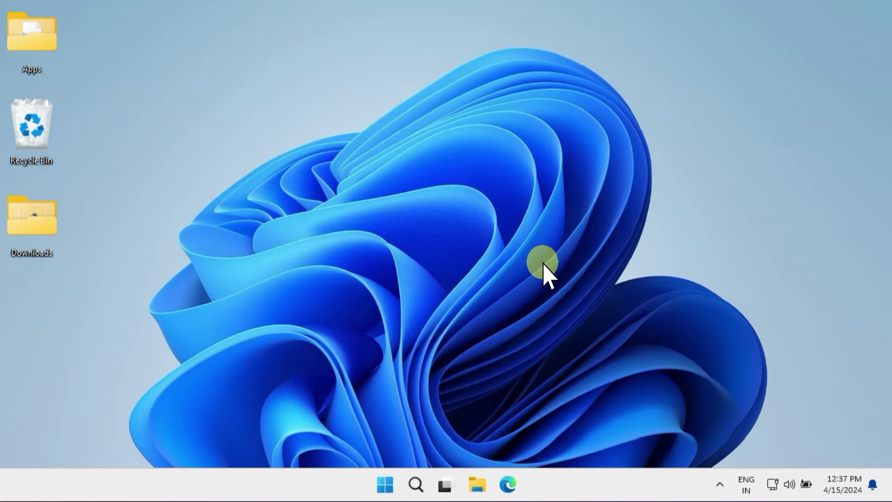
Step: Restart Windows into the recovery environment and from there boot into the UEFI Firmware Settings
{"action": "left_click", "coordinate": [384, 484]}
{"action": "left_click", "coordinate": [619, 436]}
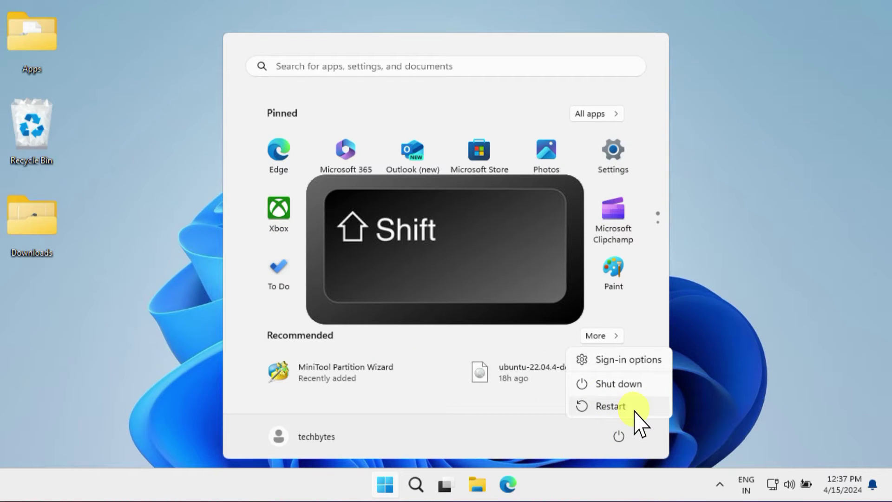
{"action": "left_click", "coordinate": [635, 413], "text": "shift"}
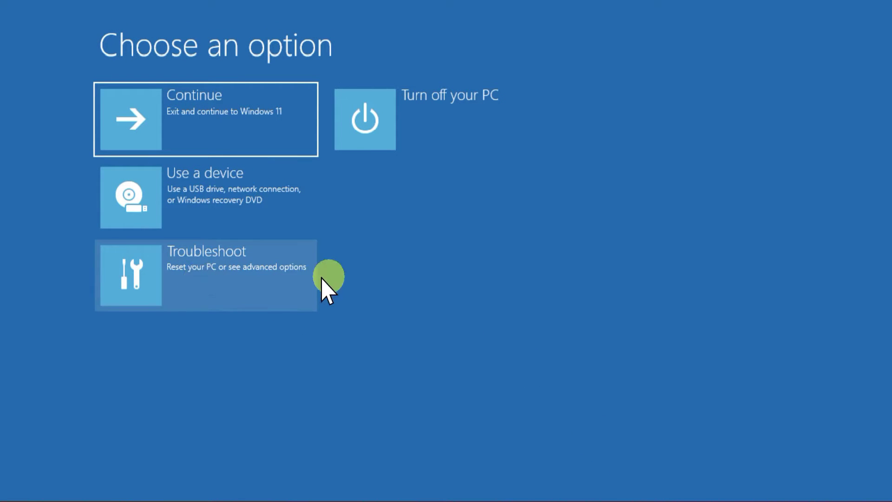
{"action": "left_click", "coordinate": [227, 274]}
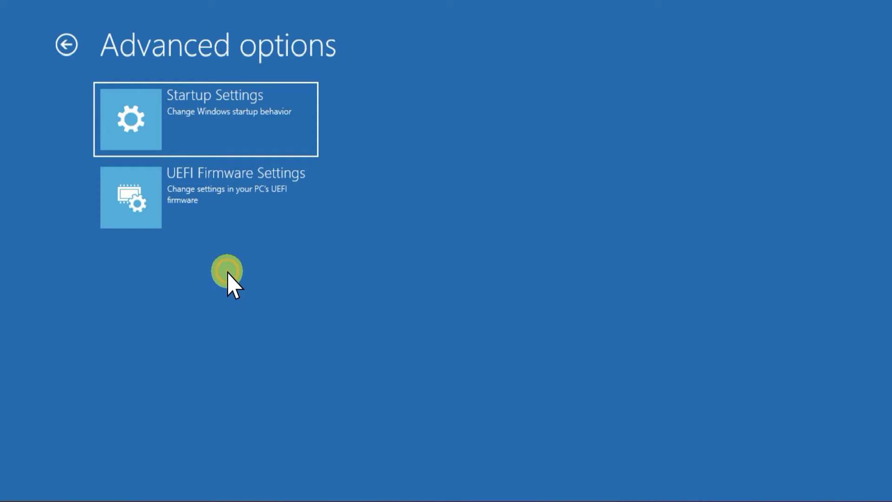
{"action": "left_click", "coordinate": [216, 197]}
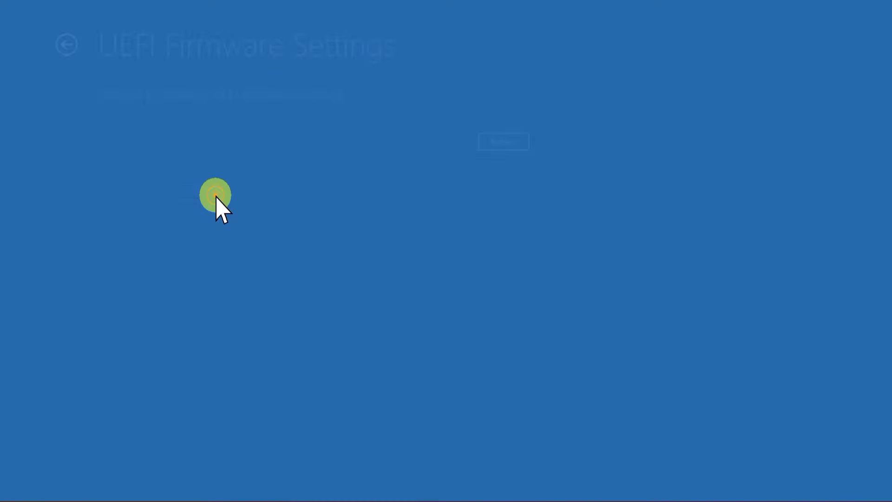
{"action": "left_click", "coordinate": [503, 142]}
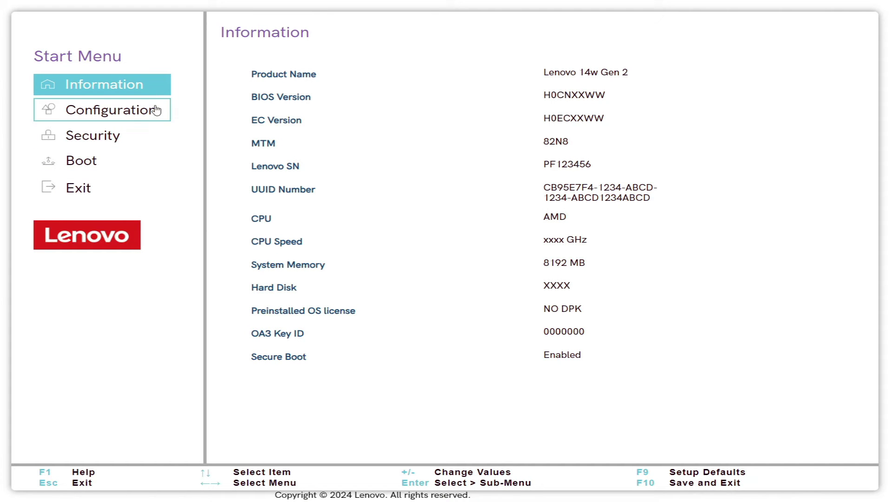
Step: Set Secure Boot to Disabled in the firmware's security settings and exit saving changes
{"action": "left_click", "coordinate": [109, 138]}
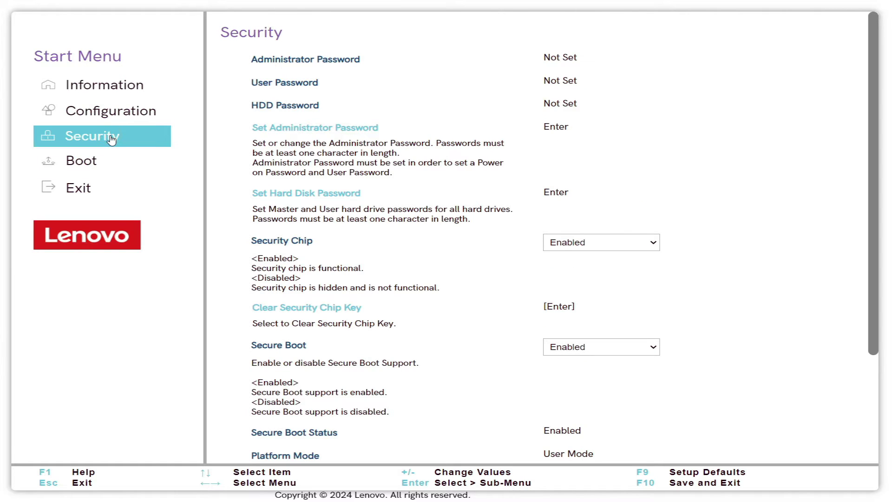
{"action": "left_click", "coordinate": [600, 346]}
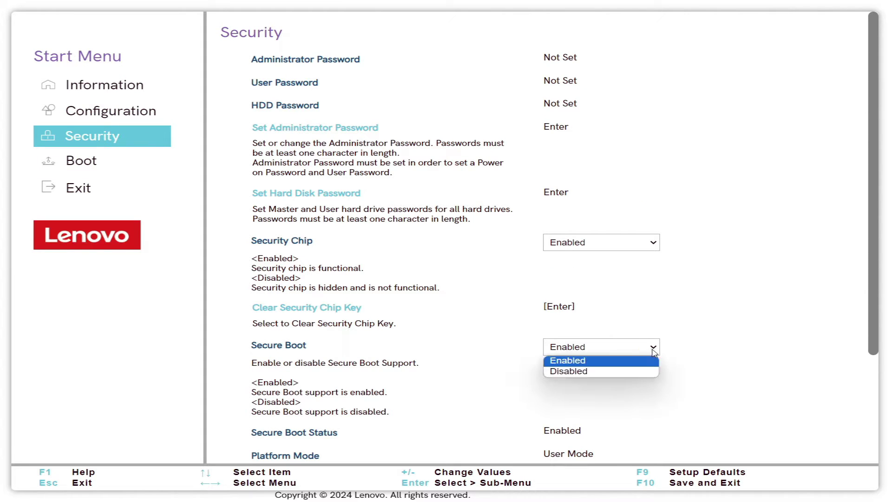
{"action": "left_click", "coordinate": [608, 372]}
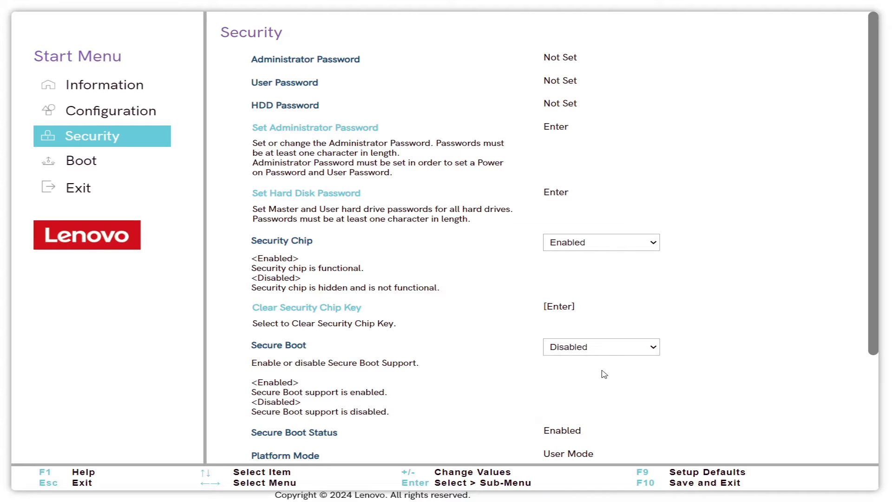
{"action": "left_click", "coordinate": [104, 191]}
{"action": "left_click", "coordinate": [333, 67]}
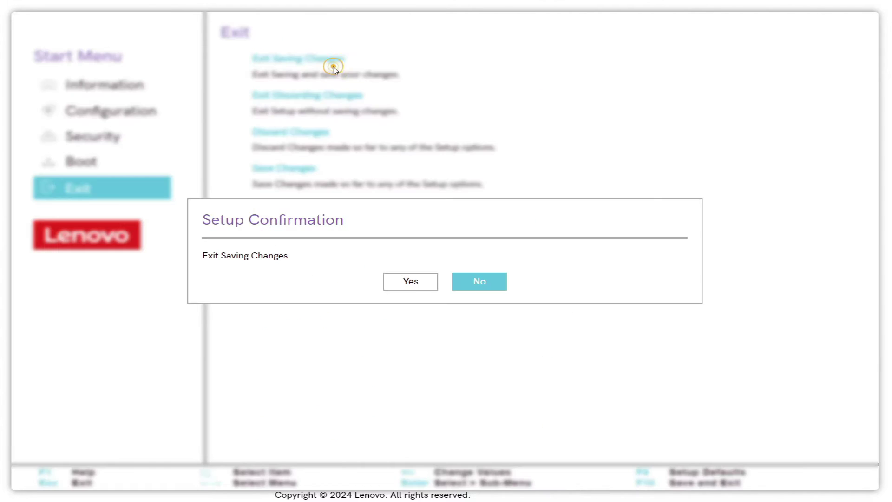
{"action": "left_click", "coordinate": [411, 282]}
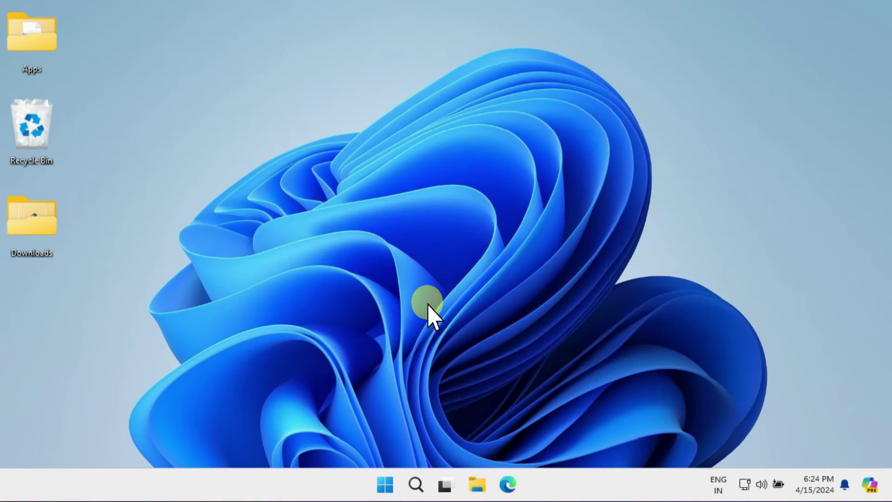
Step: Open Disk Management and shrink the C: volume on Disk 0 by 30022 MB
{"action": "right_click", "coordinate": [386, 483]}
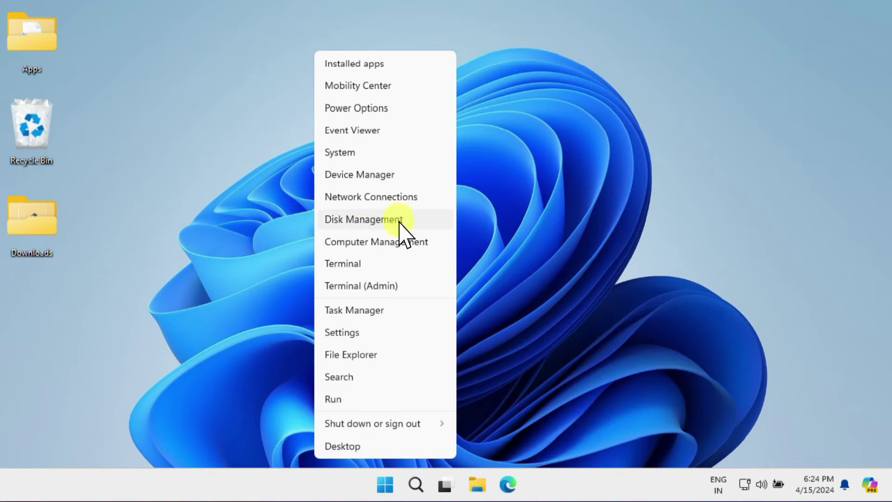
{"action": "left_click", "coordinate": [384, 220]}
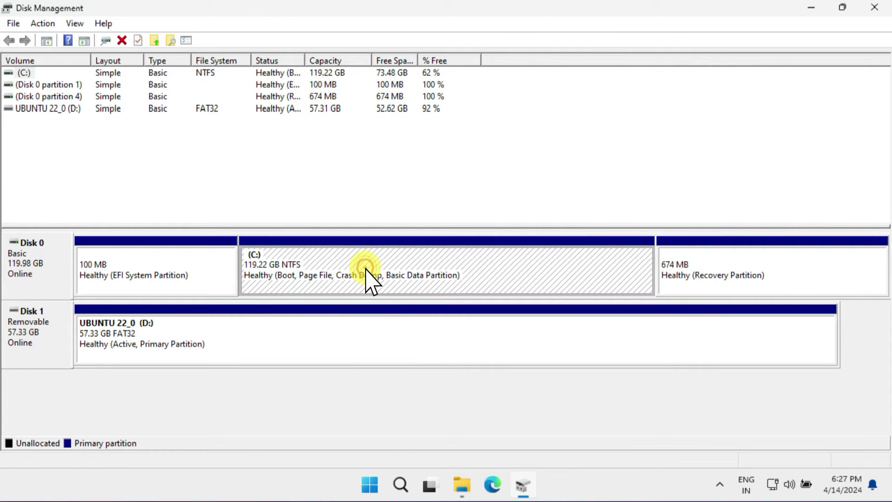
{"action": "right_click", "coordinate": [366, 269]}
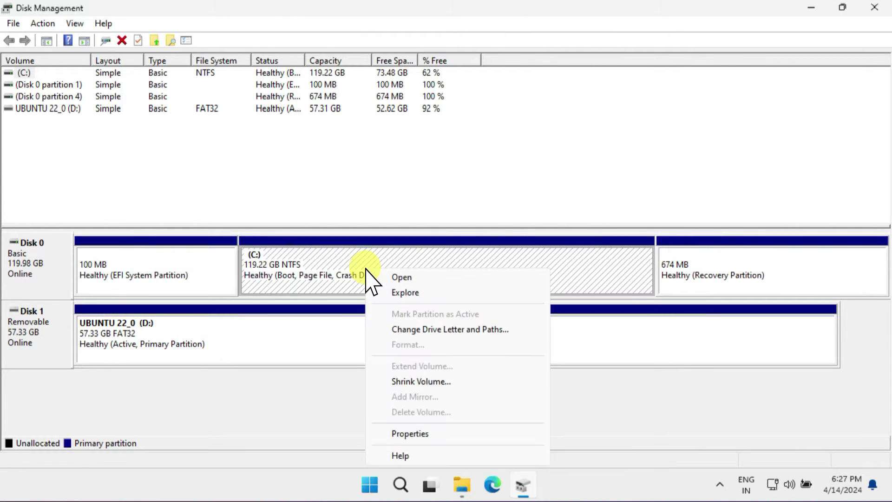
{"action": "left_click", "coordinate": [467, 381]}
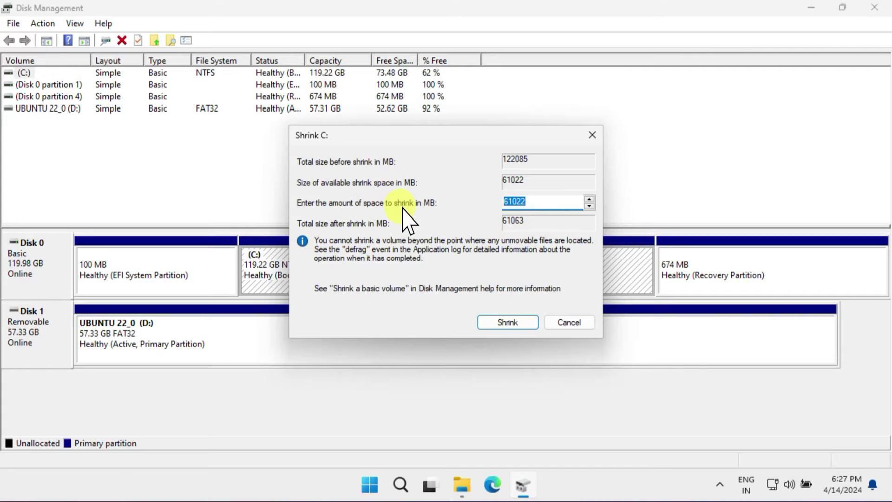
{"action": "left_click", "coordinate": [509, 203]}
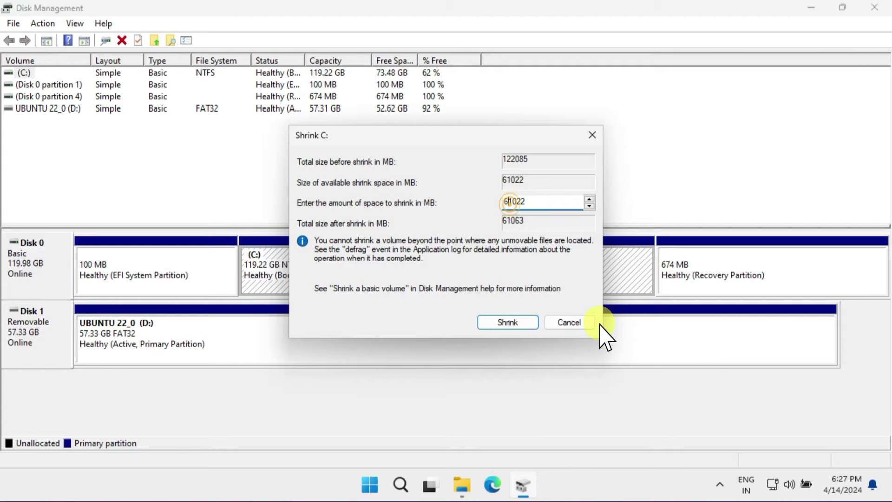
{"action": "key", "text": "BackSpace"}
{"action": "key", "text": "BackSpace"}
{"action": "type", "text": "30"}
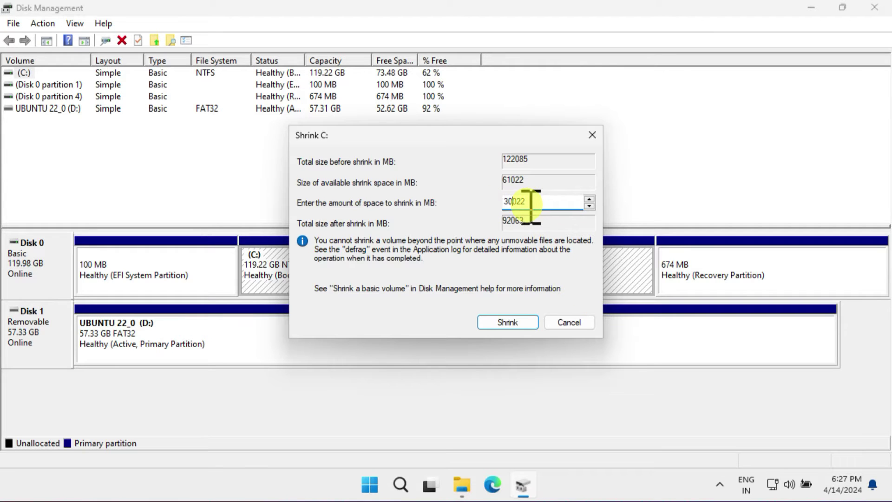
{"action": "left_click", "coordinate": [523, 325]}
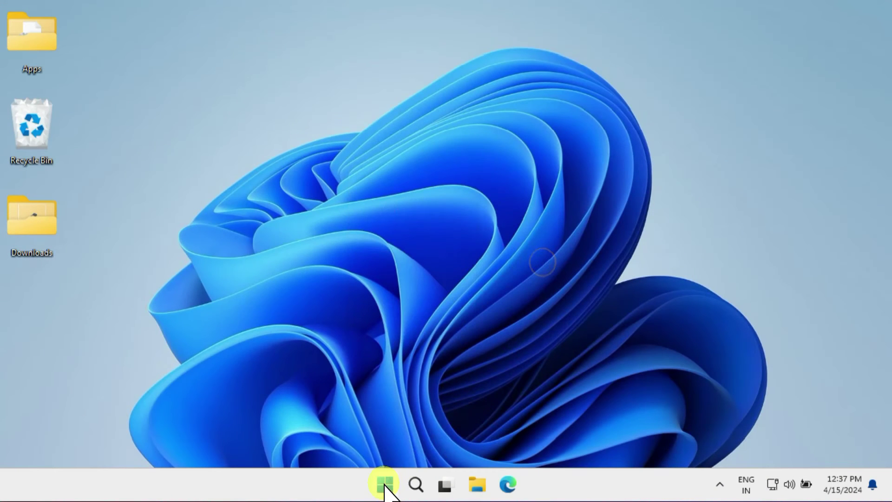
Step: Restart Windows into the recovery environment and boot the UEFI SanDisk Cruzer Blade device into Try or Install Ubuntu
{"action": "left_click", "coordinate": [385, 484]}
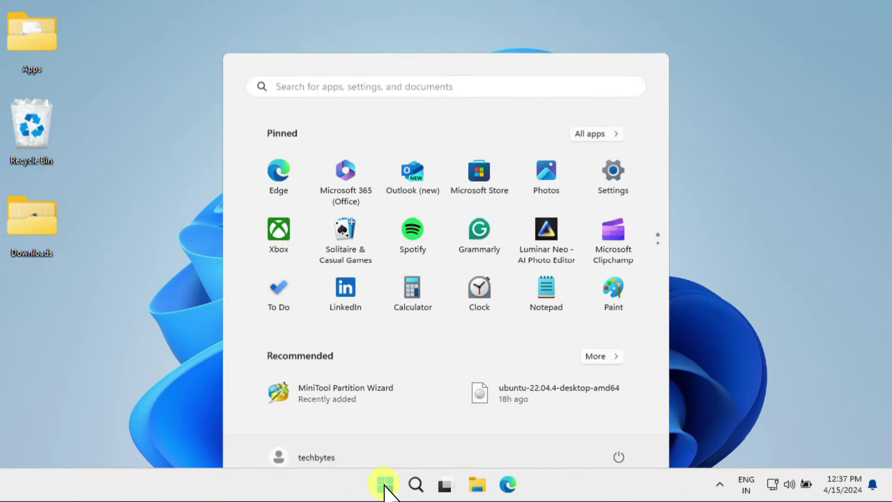
{"action": "left_click", "coordinate": [619, 436]}
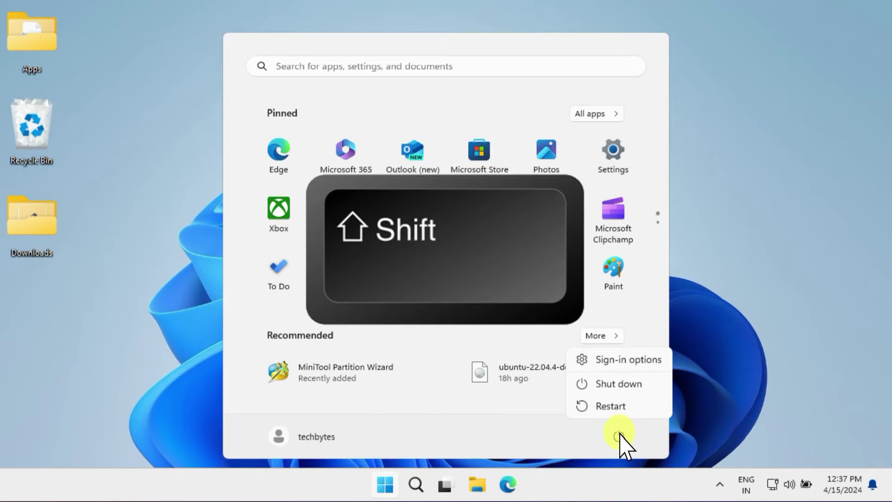
{"action": "left_click", "coordinate": [636, 411], "text": "shift"}
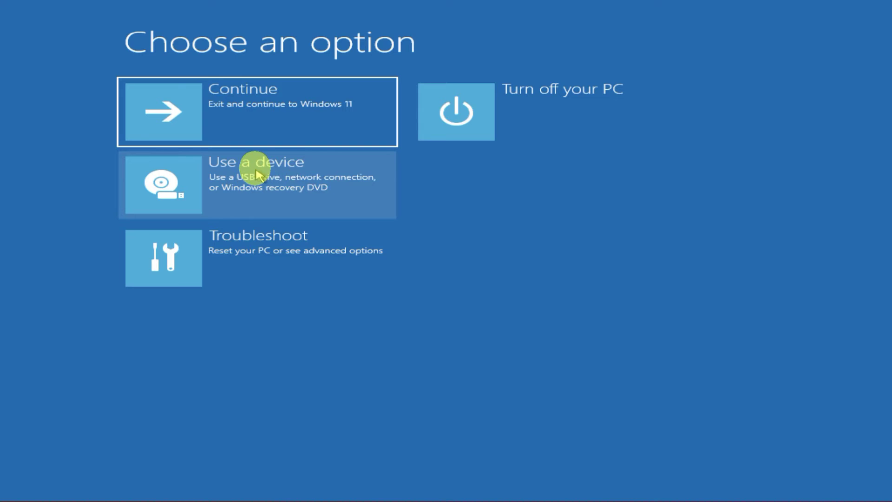
{"action": "left_click", "coordinate": [256, 171]}
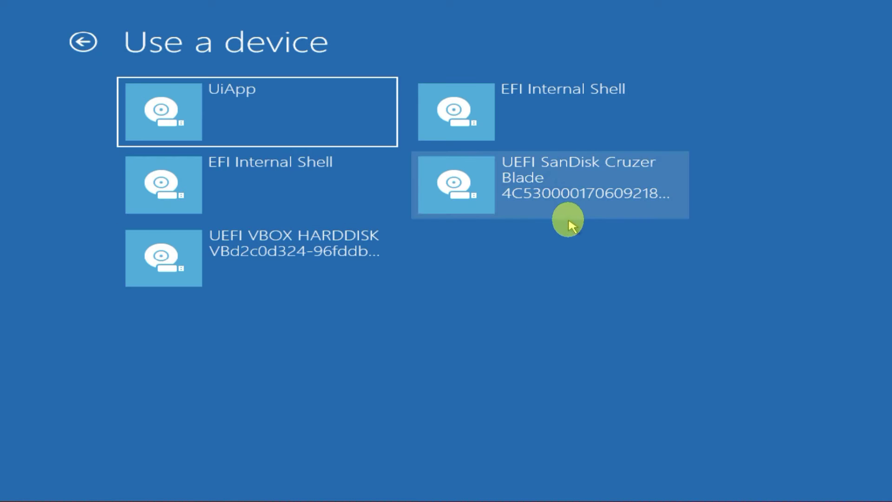
{"action": "left_click", "coordinate": [564, 180]}
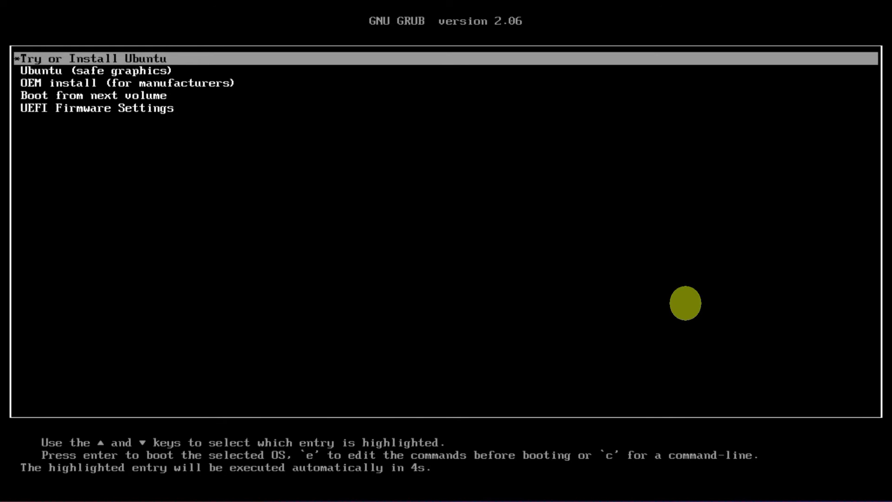
{"action": "key", "text": "Return"}
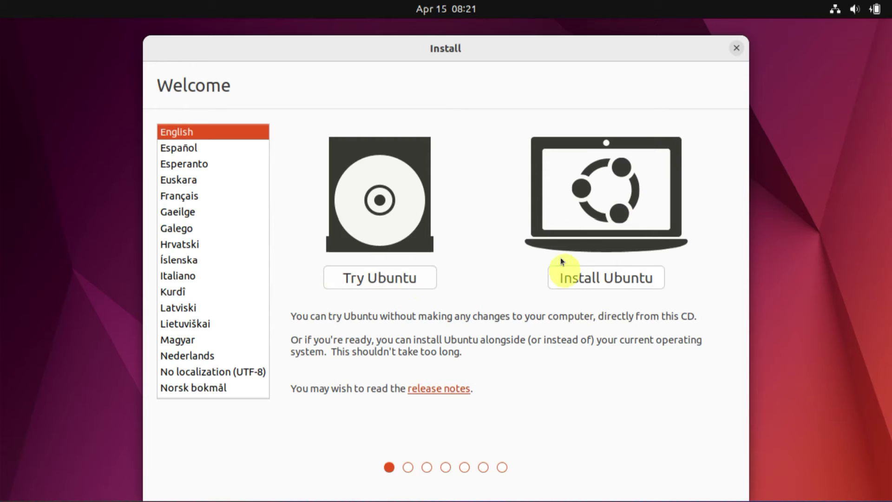
Step: Start the Ubuntu installation with the English (US) keyboard and Normal installation, including updates and third-party software
{"action": "left_click", "coordinate": [586, 280]}
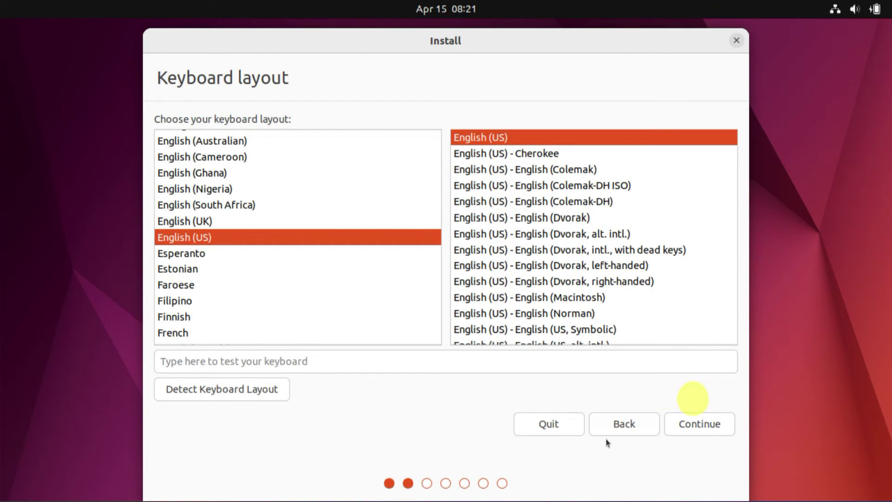
{"action": "left_click", "coordinate": [703, 425]}
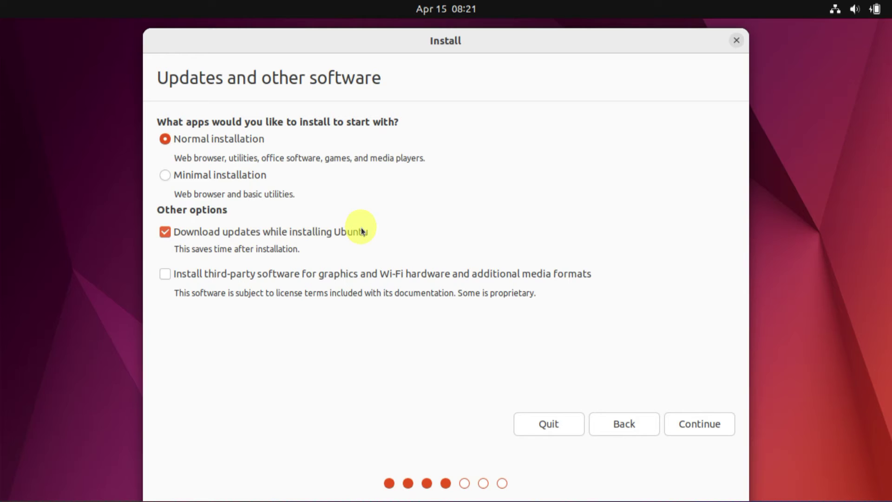
{"action": "left_click", "coordinate": [168, 275]}
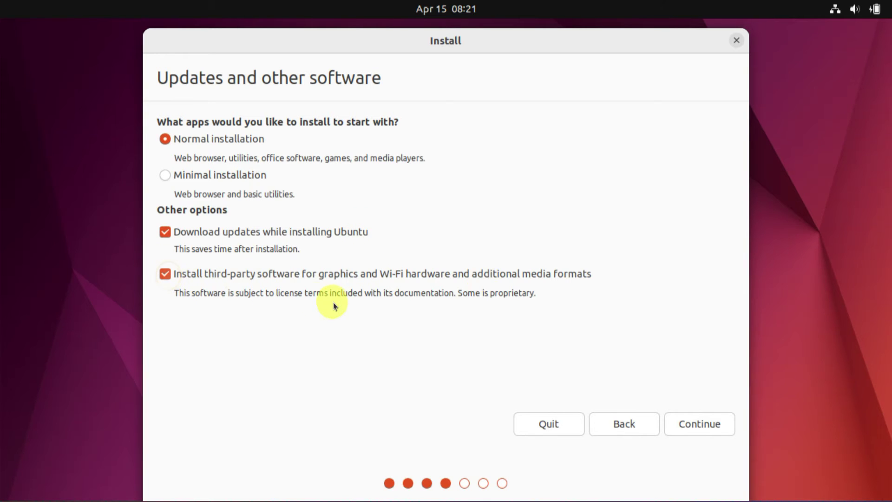
{"action": "left_click", "coordinate": [694, 416]}
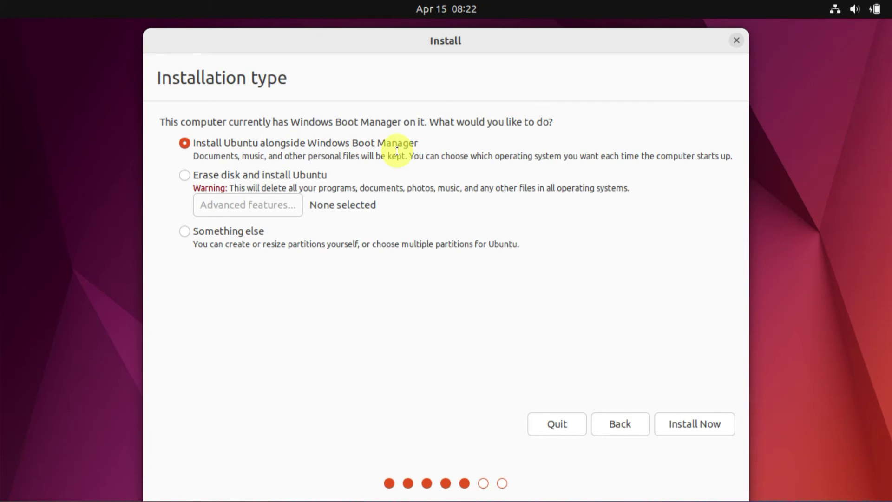
Step: Install Ubuntu alongside Windows Boot Manager, accept writing the changes to disks, and set the location to Kolkata
{"action": "left_click", "coordinate": [704, 425]}
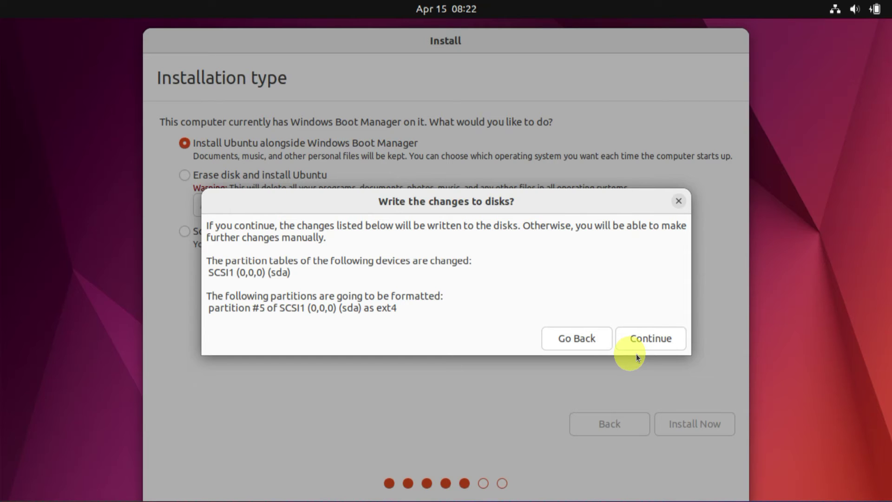
{"action": "left_click", "coordinate": [659, 343]}
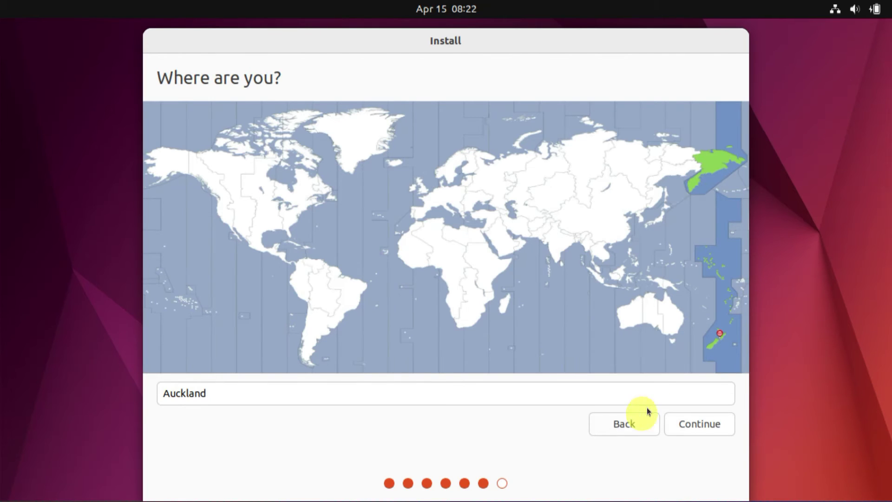
{"action": "left_click", "coordinate": [555, 246]}
{"action": "left_click", "coordinate": [702, 425]}
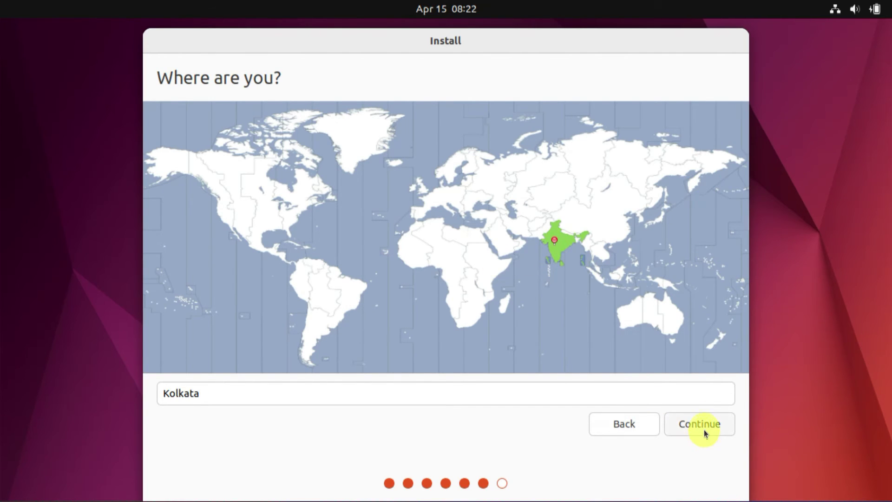
Step: Fill in the user's name, enter and confirm the account password, and proceed with the installation
{"action": "type", "text": "techbytes"}
{"action": "key", "text": "Tab"}
{"action": "key", "text": "Tab"}
{"action": "key", "text": "Tab"}
{"action": "type", "text": "******"}
{"action": "key", "text": "Tab"}
{"action": "type", "text": "******"}
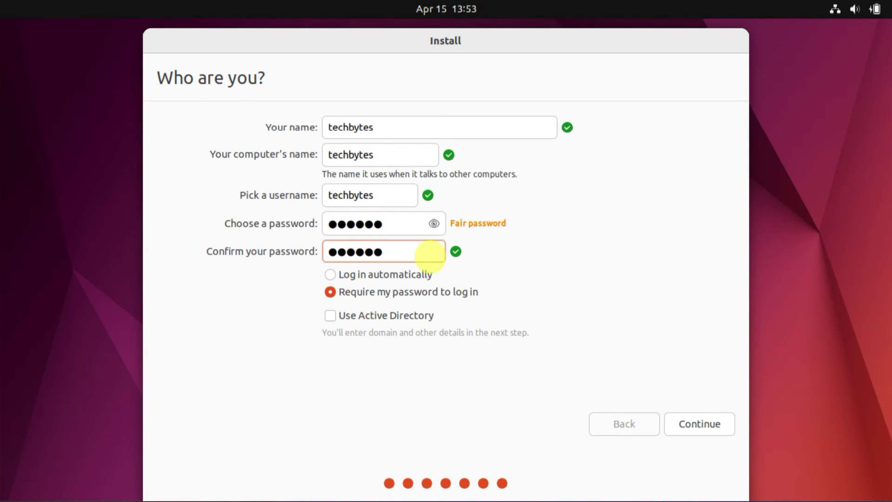
{"action": "left_click", "coordinate": [702, 425]}
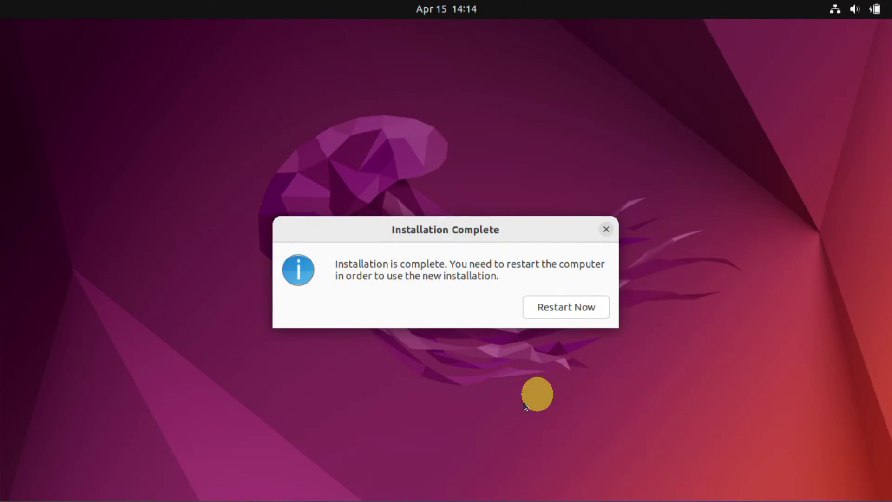
Step: Restart the computer after the installation and boot the Ubuntu entry in the GRUB menu
{"action": "left_click", "coordinate": [566, 305]}
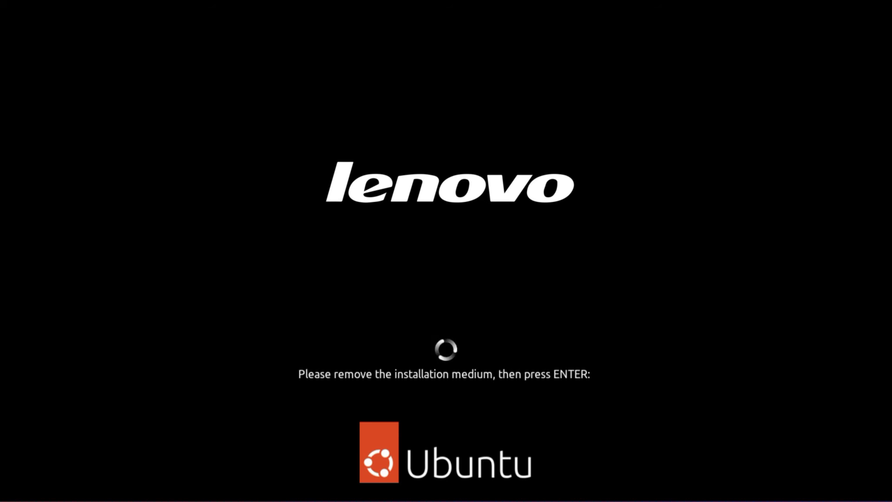
{"action": "key", "text": "Return"}
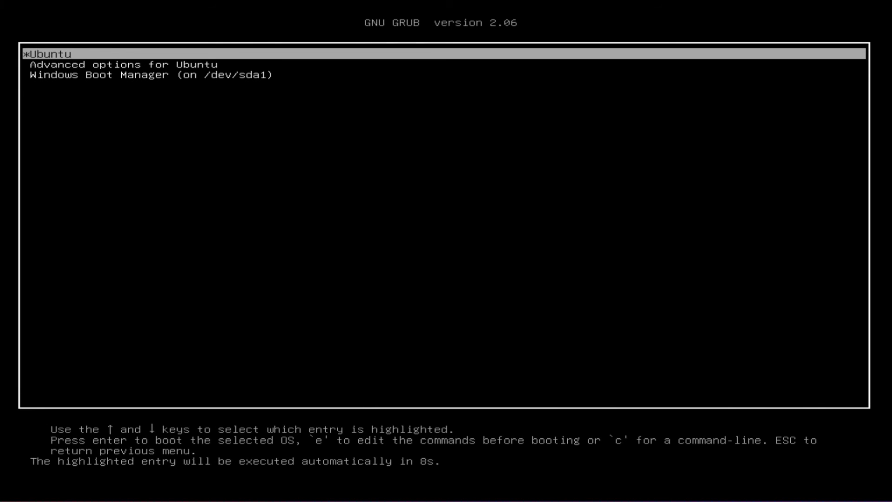
{"action": "key", "text": "Down"}
{"action": "key", "text": "Down"}
{"action": "key", "text": "Up"}
{"action": "key", "text": "Up"}
{"action": "key", "text": "Down"}
{"action": "key", "text": "Up"}
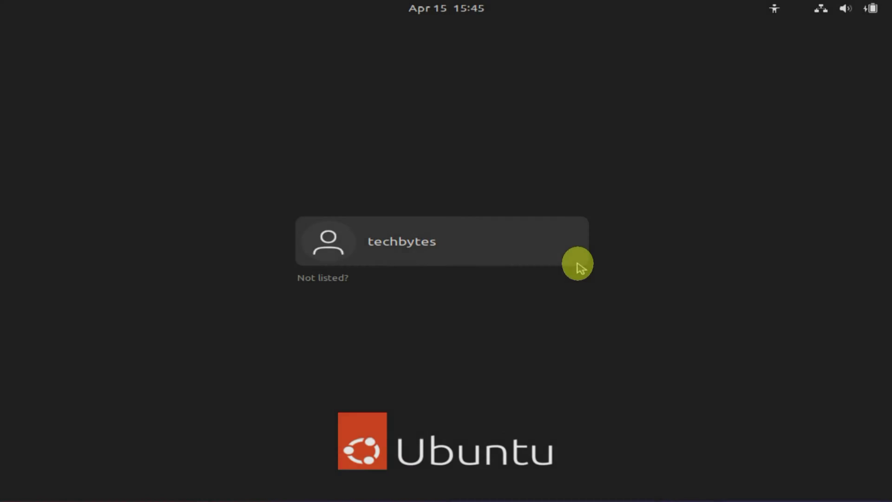
Step: Log in with the account password and finish the welcome setup, skipping online accounts and choosing not to send system info
{"action": "left_click", "coordinate": [578, 263]}
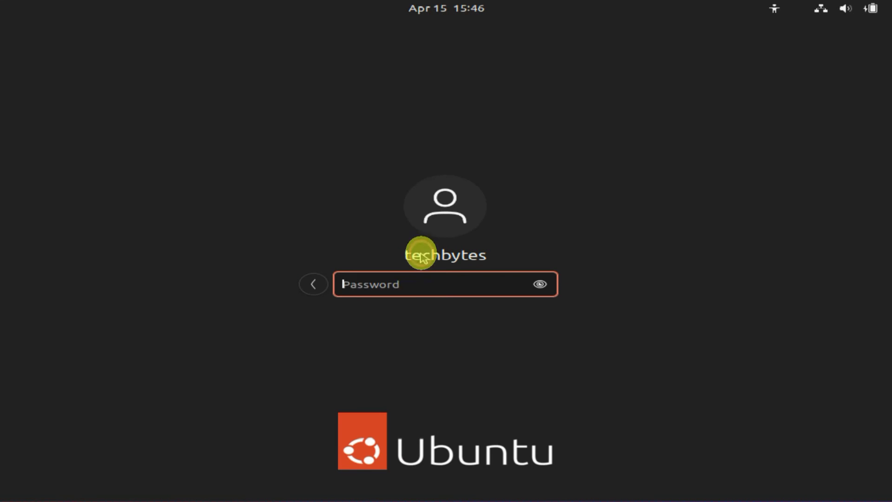
{"action": "type", "text": "******"}
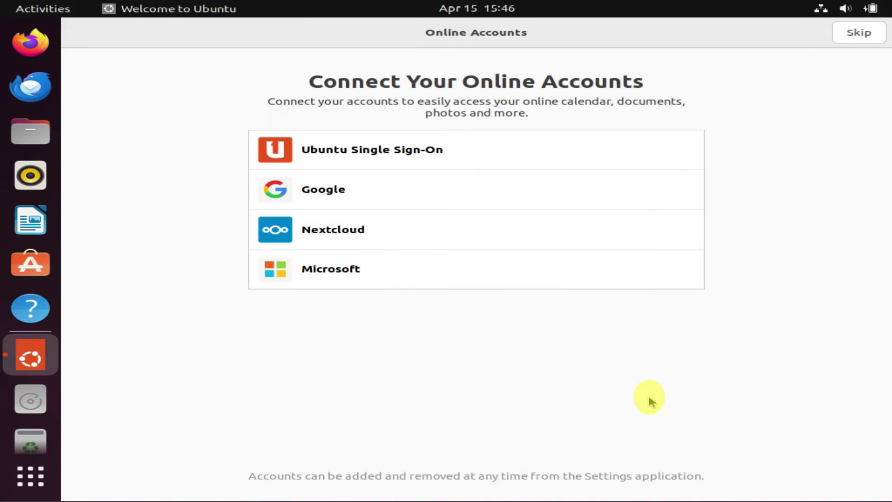
{"action": "left_click", "coordinate": [867, 36]}
{"action": "left_click", "coordinate": [868, 38]}
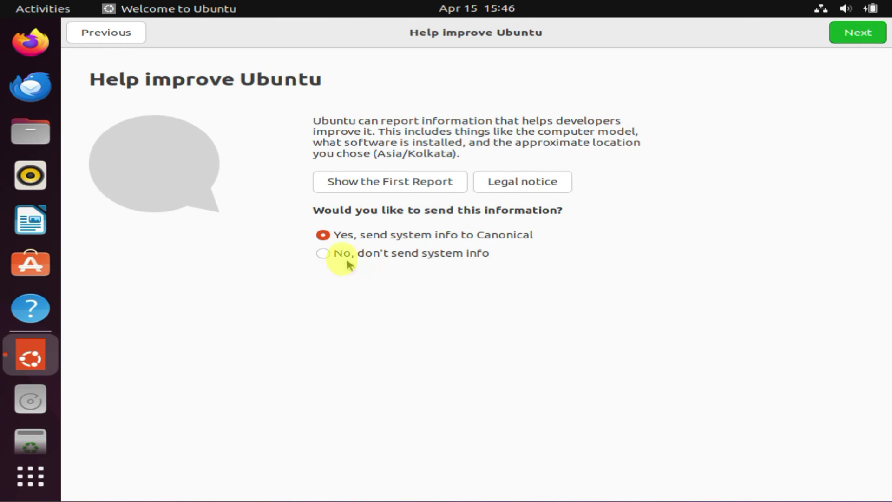
{"action": "left_click", "coordinate": [325, 254]}
{"action": "left_click", "coordinate": [860, 36]}
{"action": "left_click", "coordinate": [860, 33]}
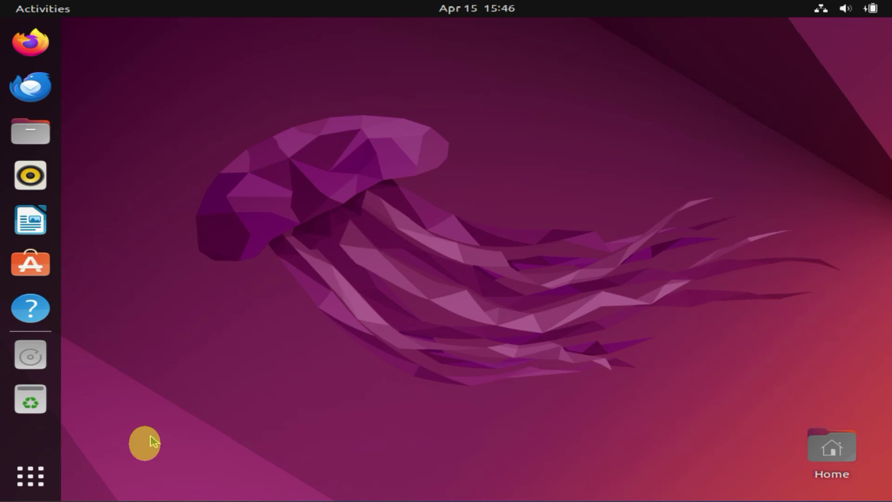
Step: Search the applications for "sett", open Settings to view it, and close the window
{"action": "left_click", "coordinate": [40, 474]}
{"action": "left_click", "coordinate": [426, 45]}
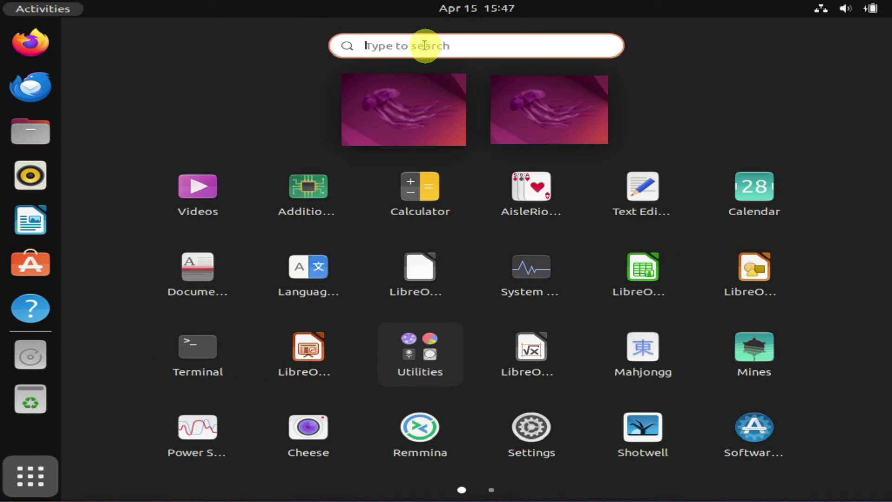
{"action": "type", "text": "sett"}
{"action": "left_click", "coordinate": [331, 115]}
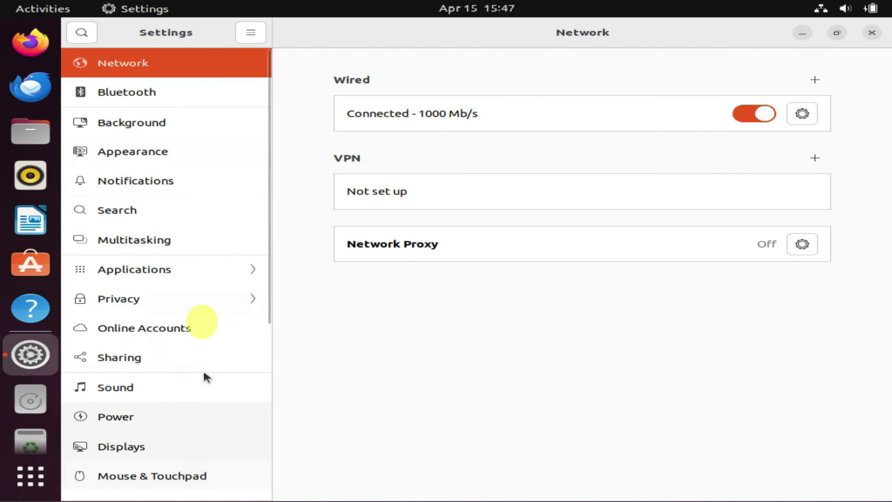
{"action": "left_click", "coordinate": [871, 33]}
Step: Restart the computer from the Ubuntu desktop and confirm the restart
{"action": "left_click", "coordinate": [871, 16]}
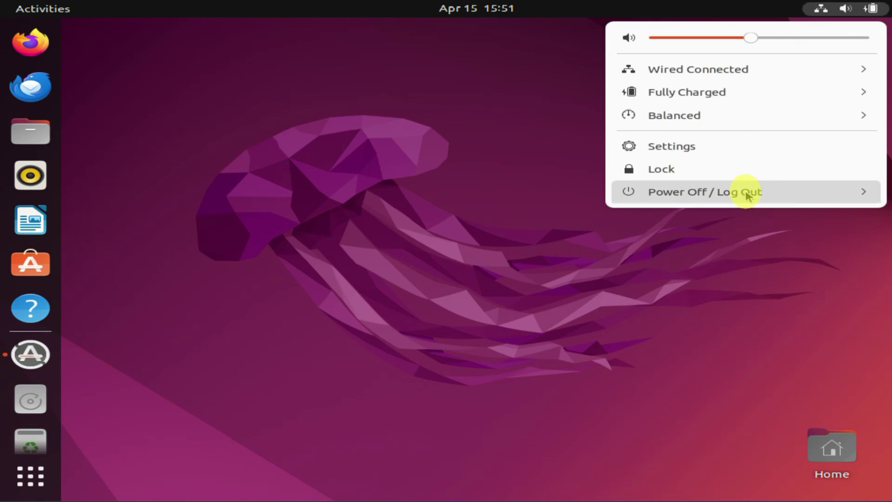
{"action": "left_click", "coordinate": [742, 191]}
{"action": "left_click", "coordinate": [699, 238]}
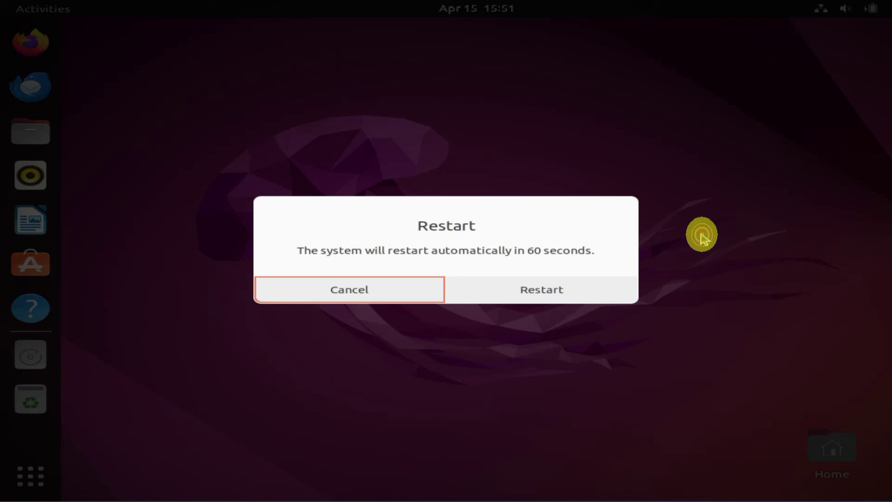
{"action": "left_click", "coordinate": [550, 297]}
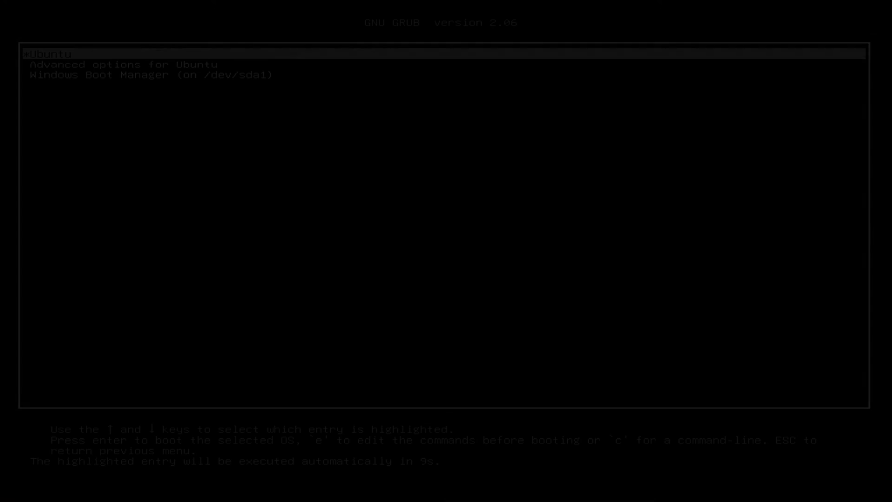
Step: Boot the Windows Boot Manager (on /dev/sda1) entry from the GRUB menu
{"action": "key", "text": "Down"}
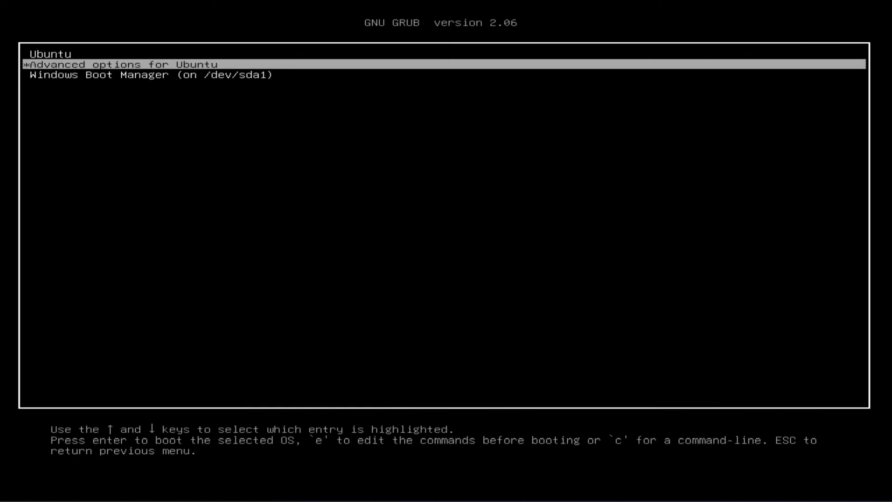
{"action": "key", "text": "Down"}
{"action": "key", "text": "Up"}
{"action": "key", "text": "Down"}
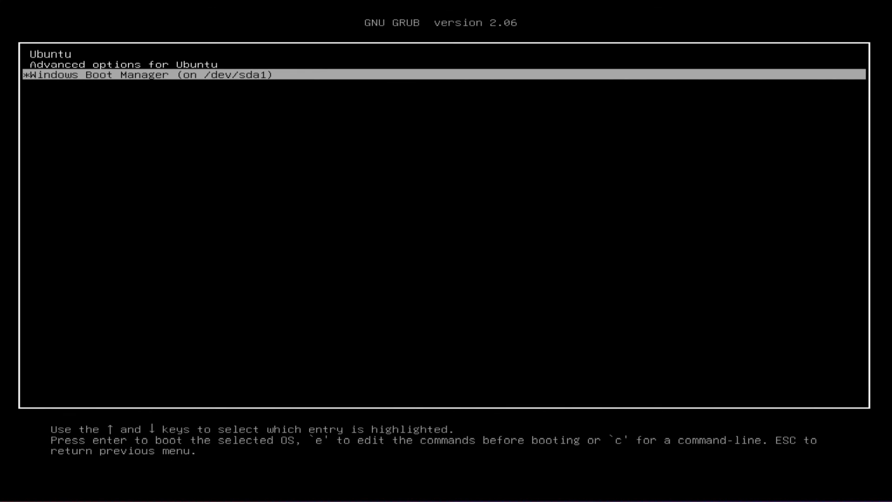
{"action": "key", "text": "Return"}
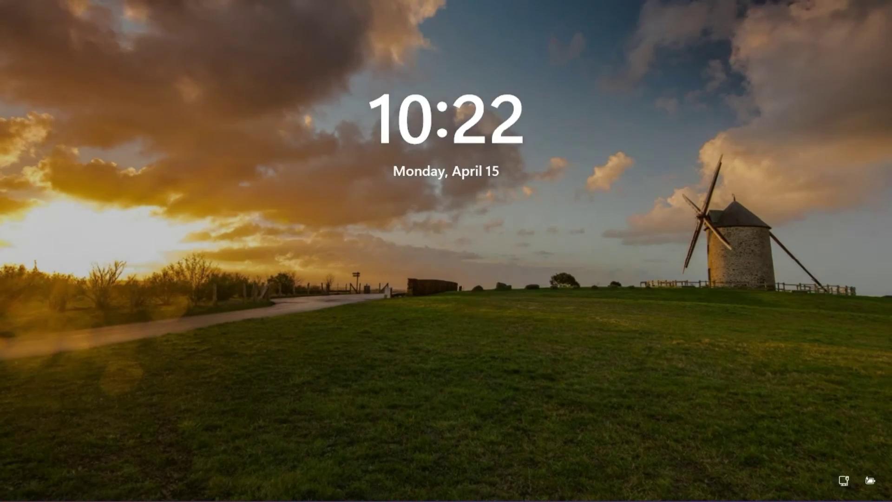
Step: Sign in to Windows with the account PIN and refresh the desktop
{"action": "left_click", "coordinate": [455, 285]}
{"action": "type", "text": "•••"}
{"action": "type", "text": "•"}
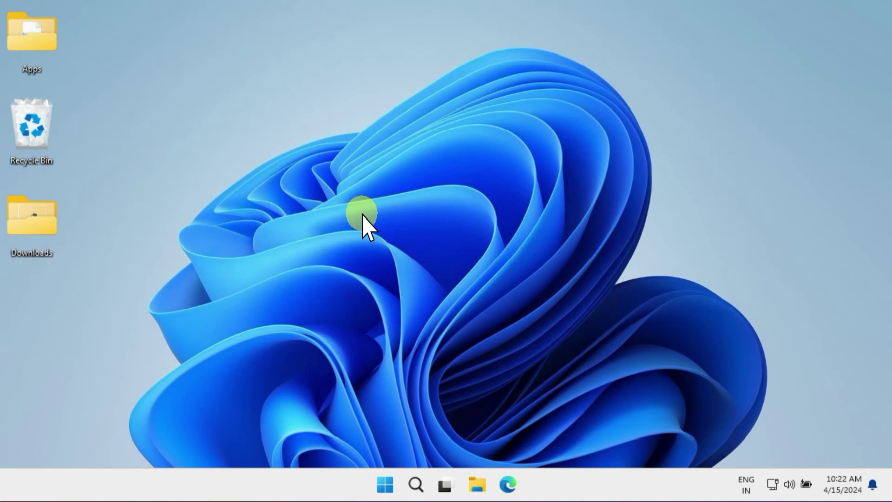
{"action": "right_click", "coordinate": [362, 214]}
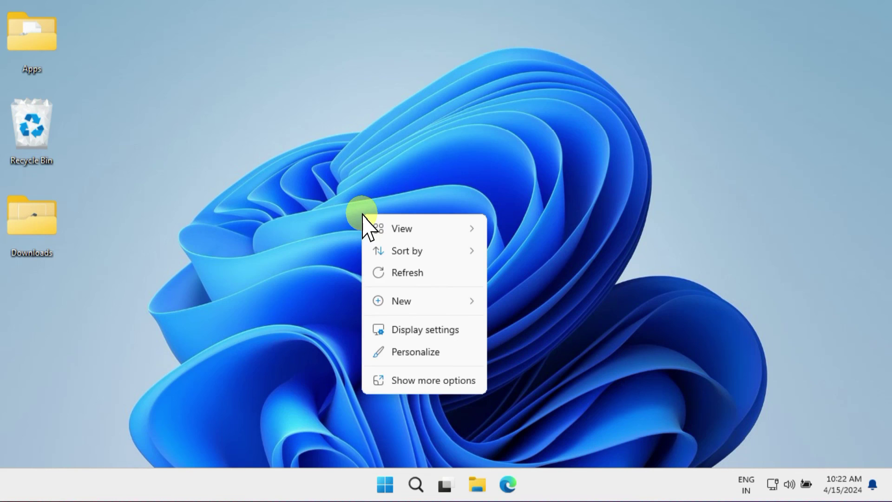
{"action": "left_click", "coordinate": [408, 269]}
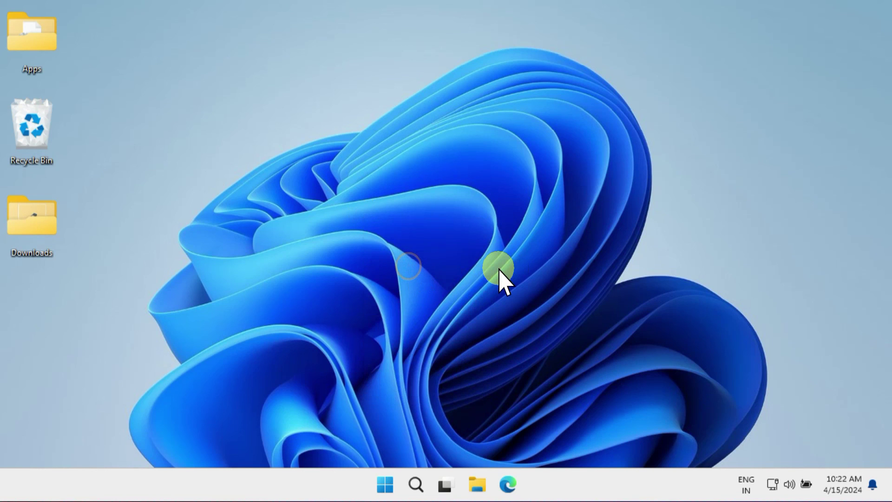